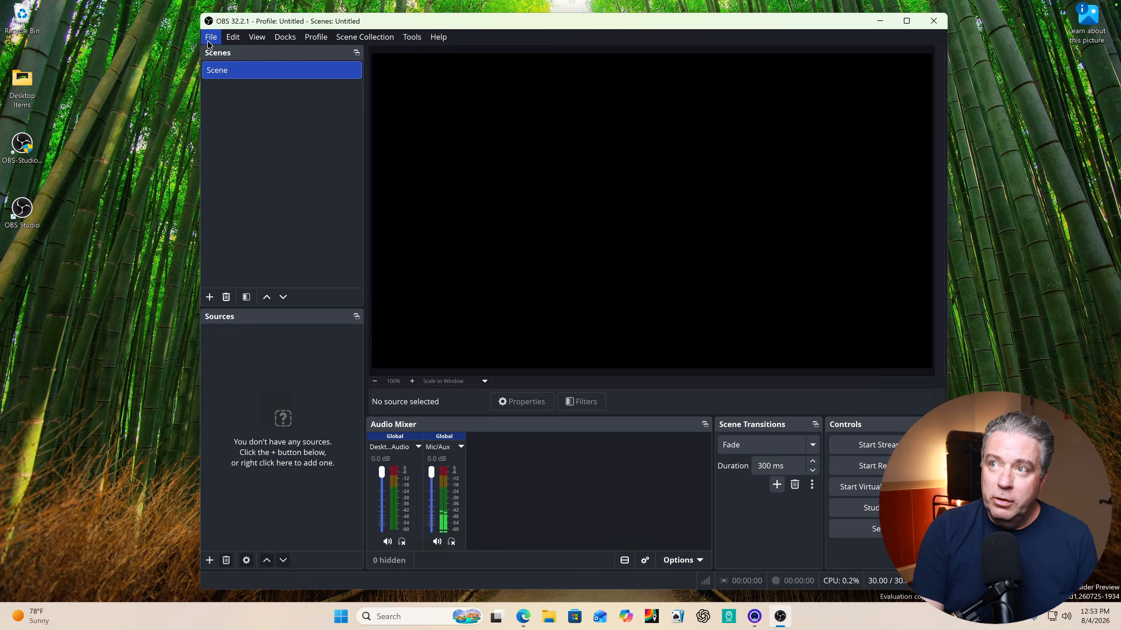
Set the Mic/Auxiliary Audio device to Remote Audio in the audio settings and apply the change.
{"action": "left_click", "coordinate": [210, 38]}
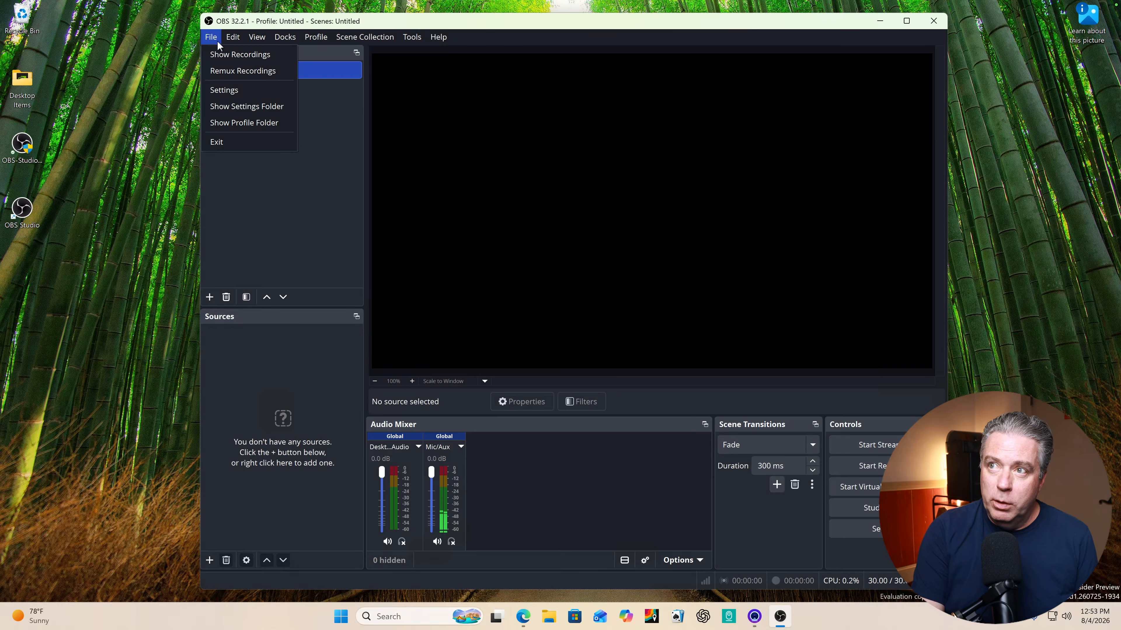
{"action": "left_click", "coordinate": [217, 88]}
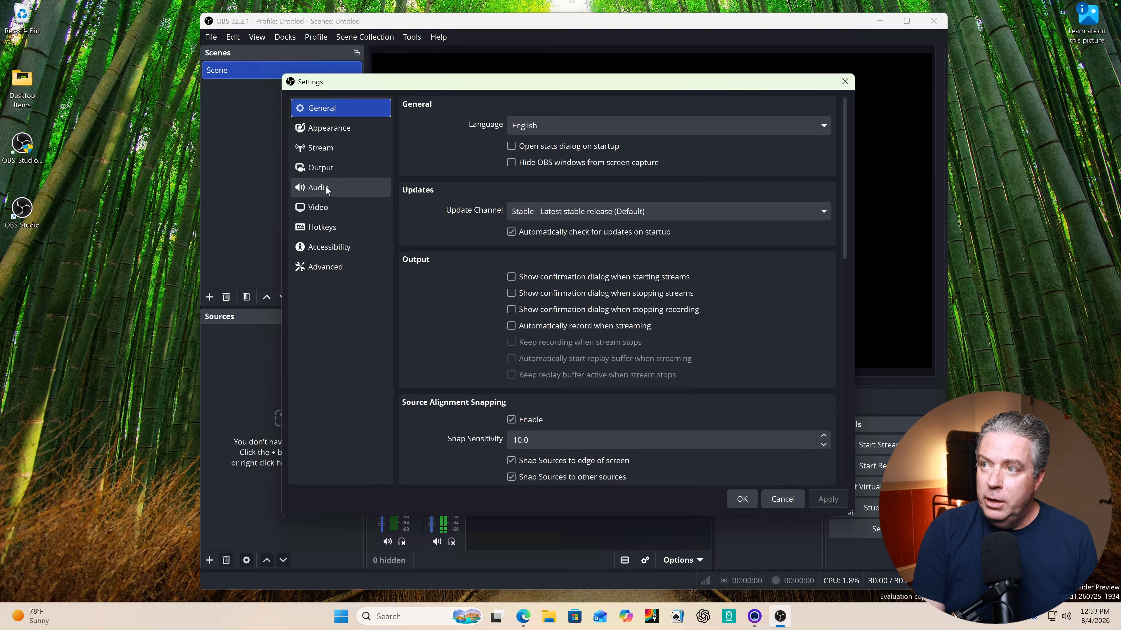
{"action": "left_click", "coordinate": [325, 186]}
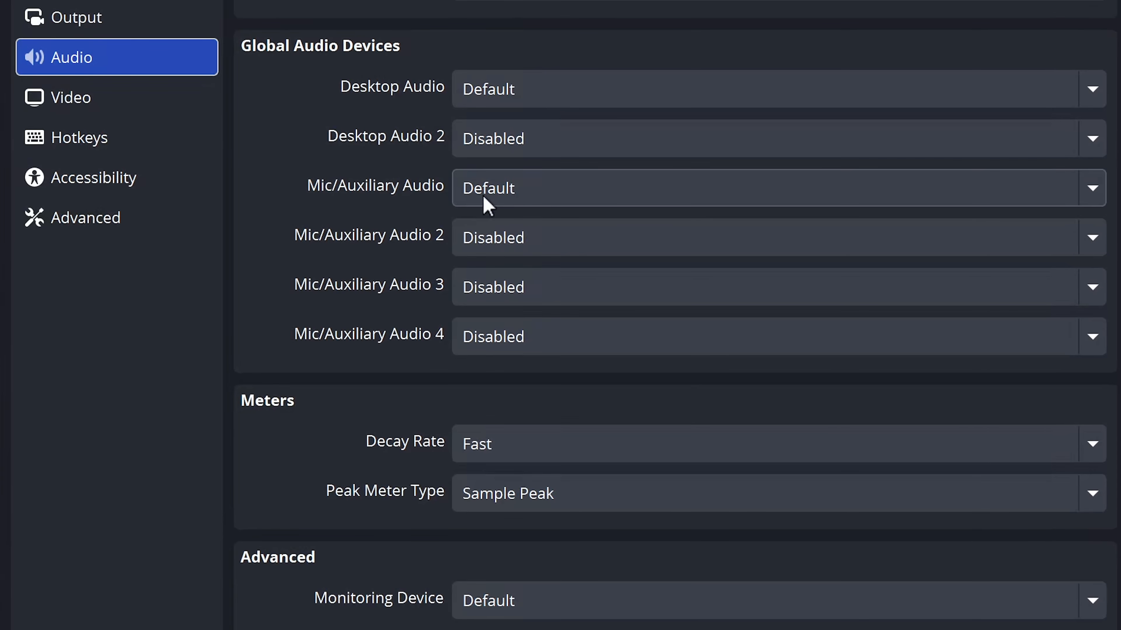
{"action": "left_click", "coordinate": [486, 204]}
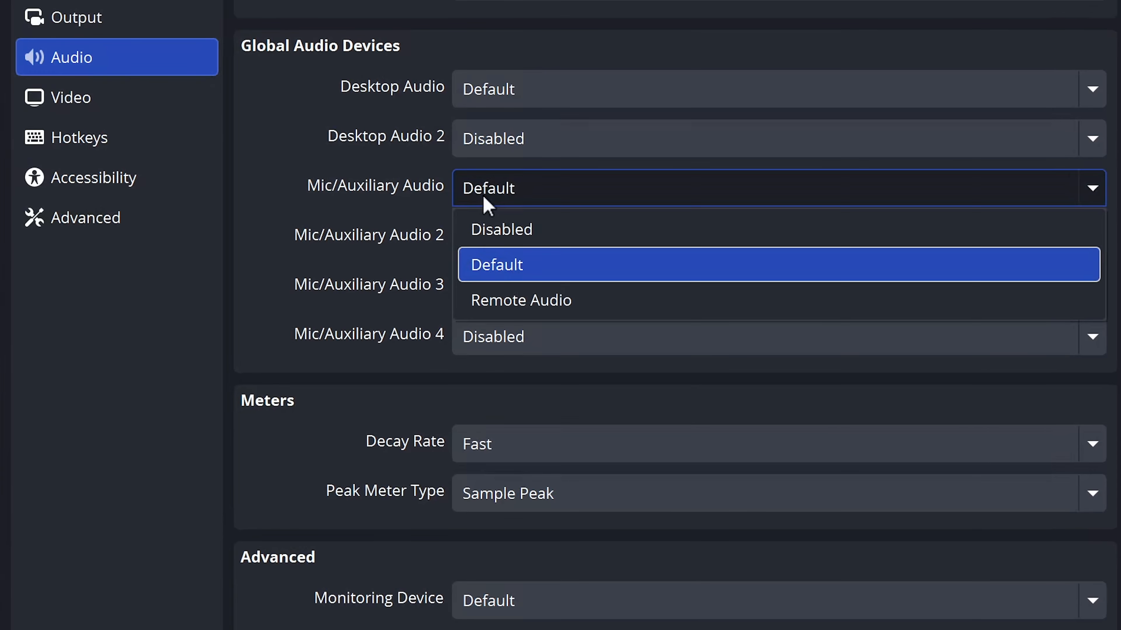
{"action": "left_click", "coordinate": [516, 307]}
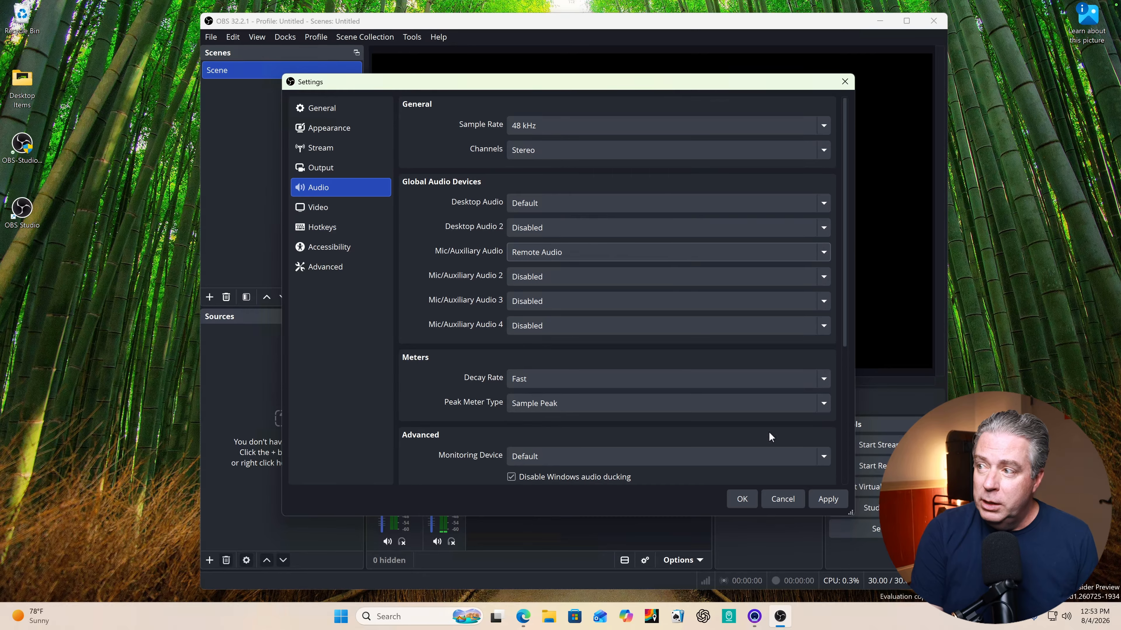
{"action": "left_click", "coordinate": [828, 499]}
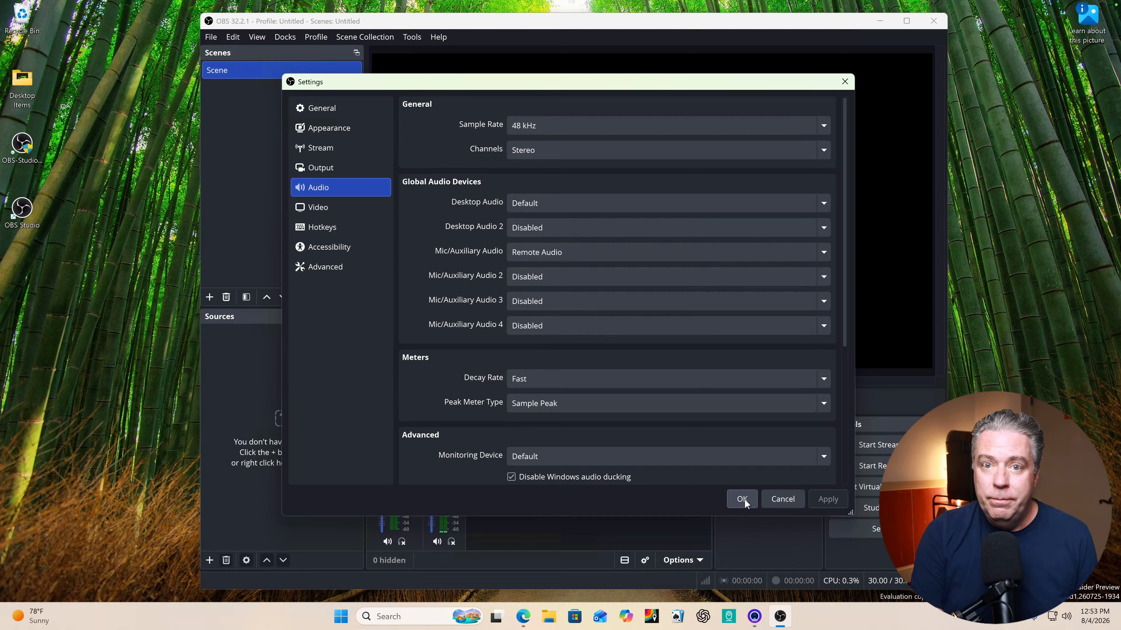
{"action": "left_click", "coordinate": [741, 499]}
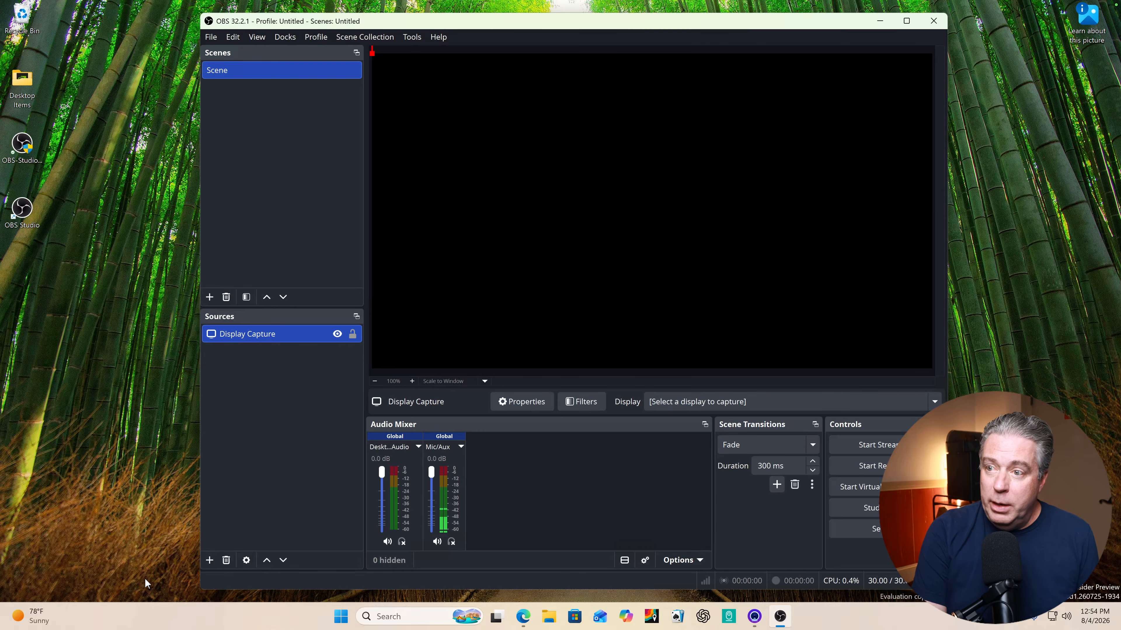
Add a new Display Capture source with the capture method set to Windows 10 (1903 and up).
{"action": "left_click", "coordinate": [209, 560]}
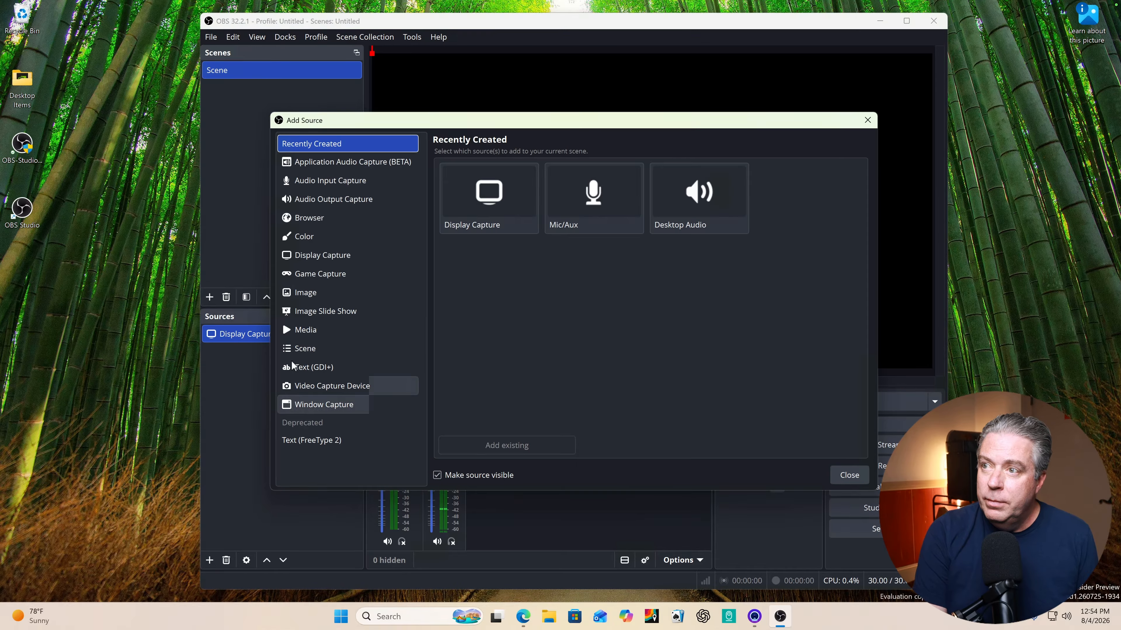
{"action": "left_click", "coordinate": [309, 256]}
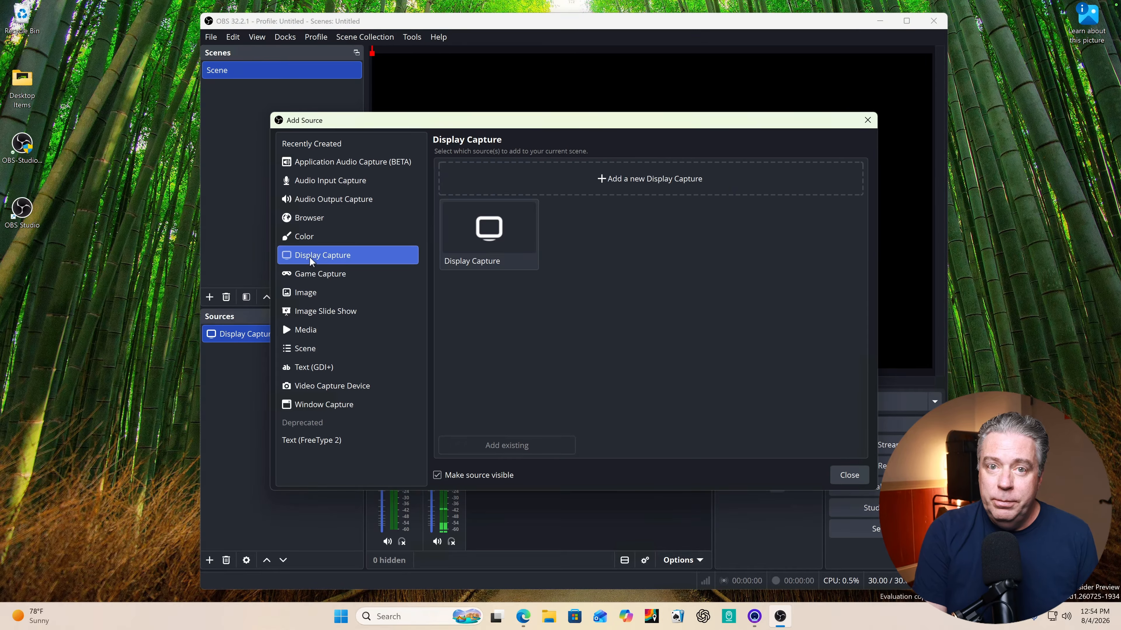
{"action": "left_click", "coordinate": [574, 182]}
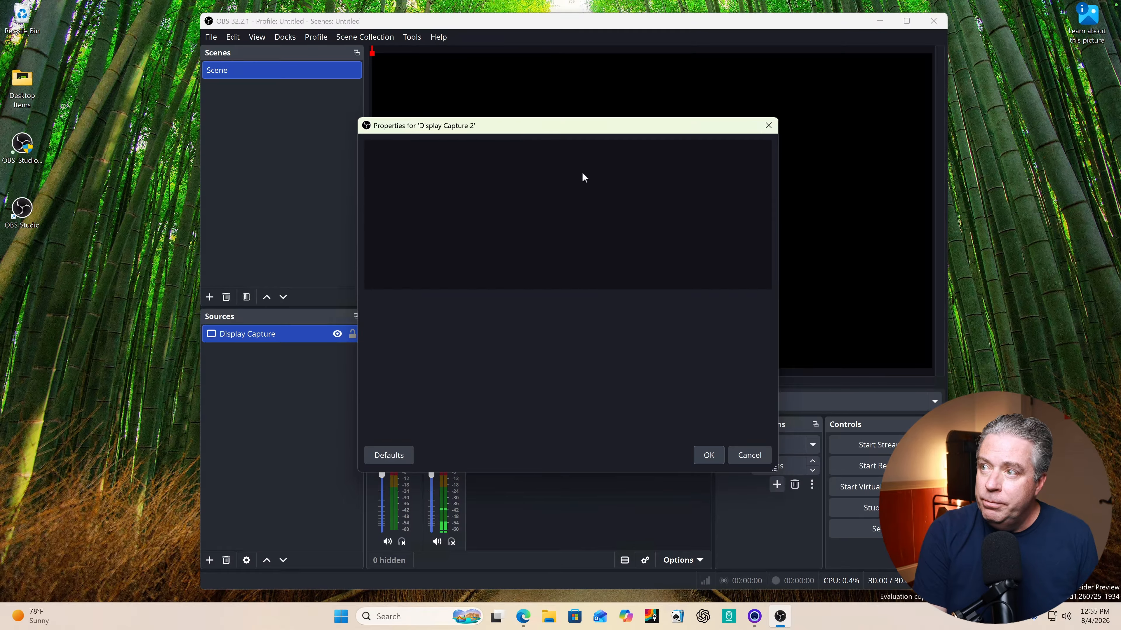
{"action": "left_click", "coordinate": [487, 307]}
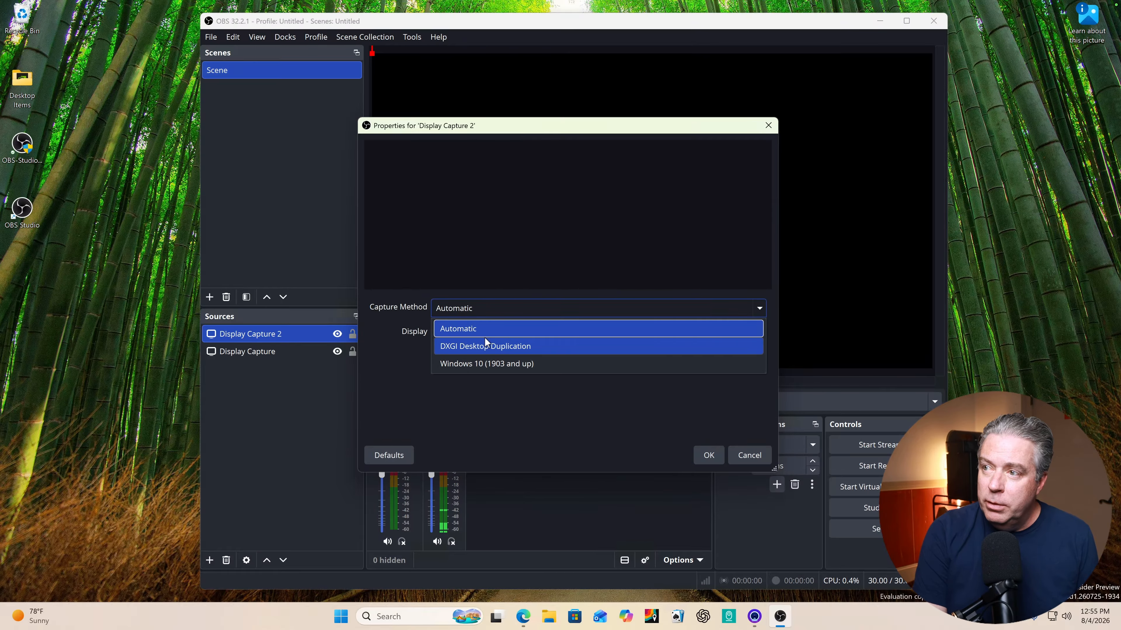
{"action": "left_click", "coordinate": [485, 364]}
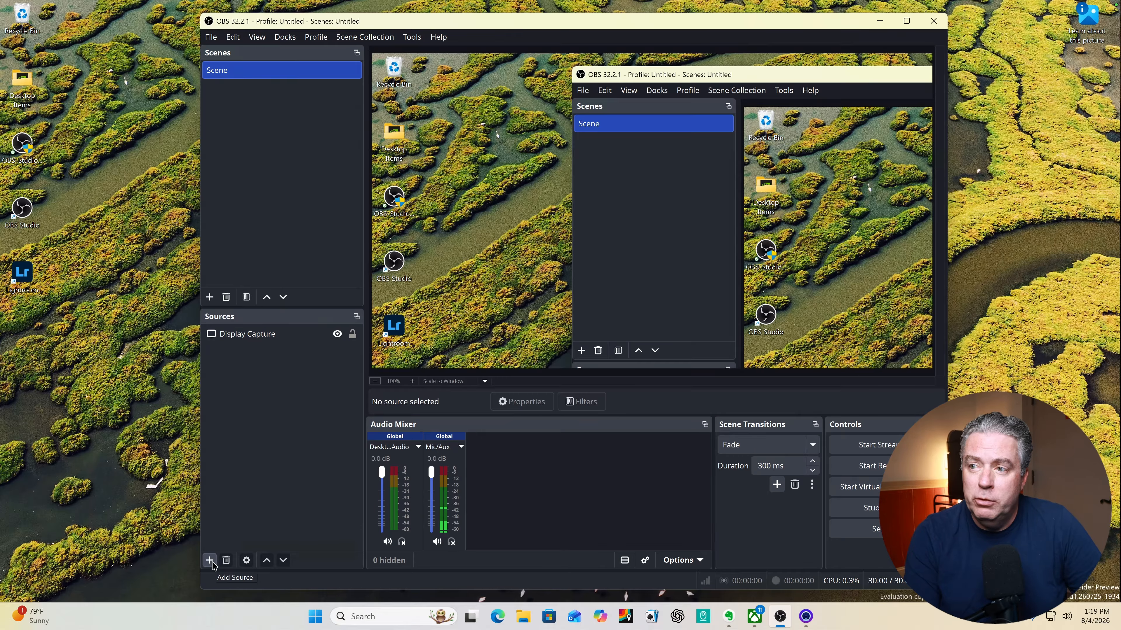
Add a new Video Capture Device source that uses Camo as its device.
{"action": "left_click", "coordinate": [211, 561]}
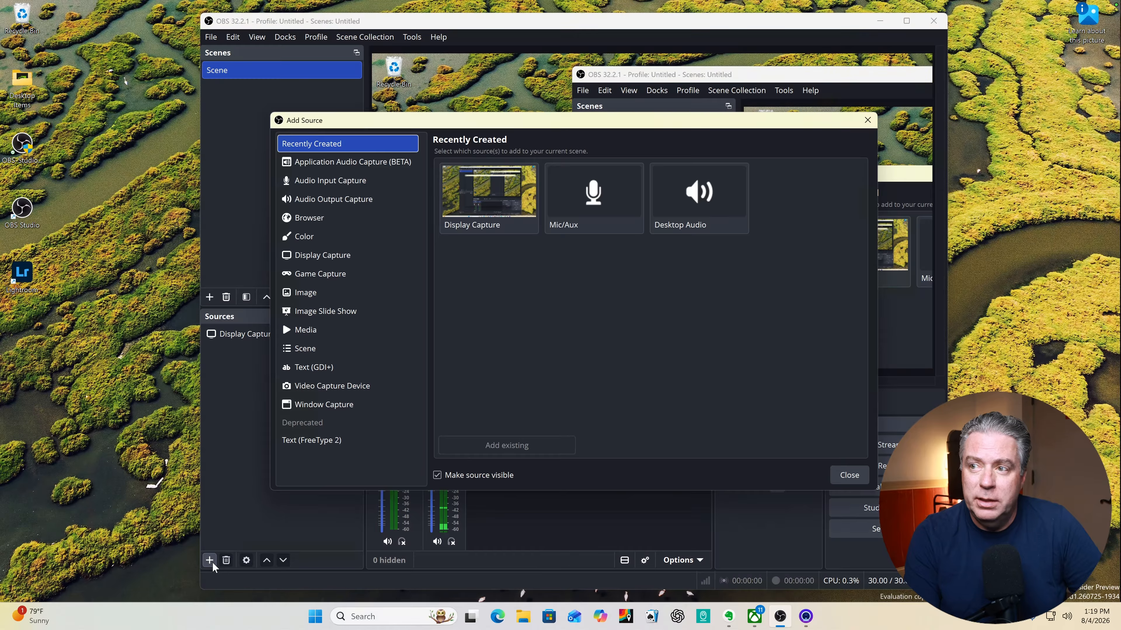
{"action": "left_click", "coordinate": [320, 387]}
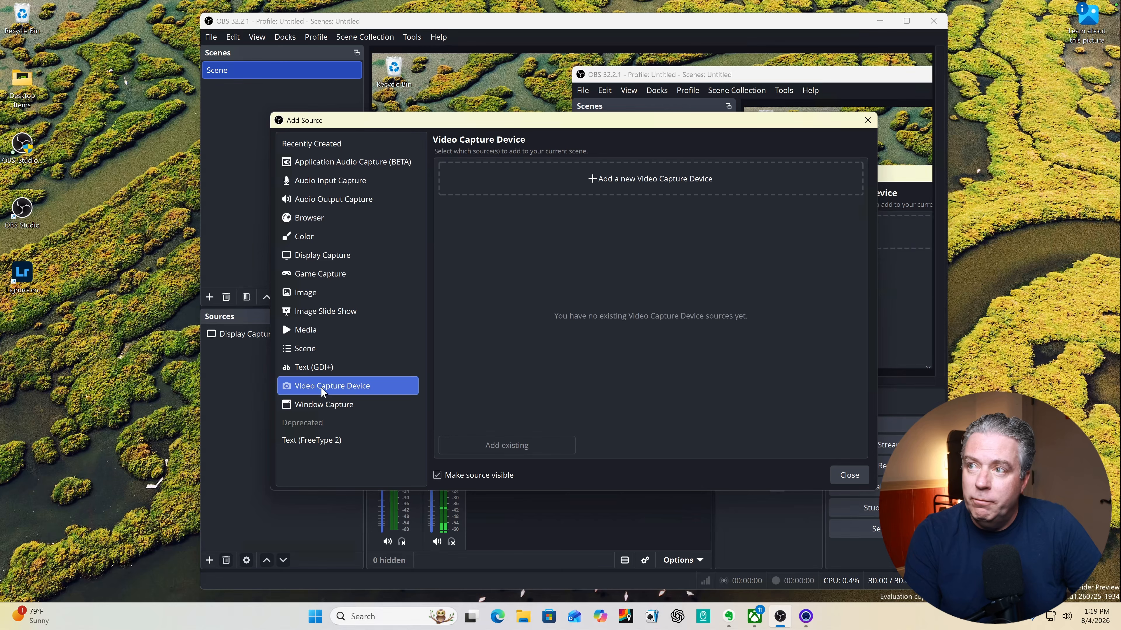
{"action": "left_click", "coordinate": [662, 188]}
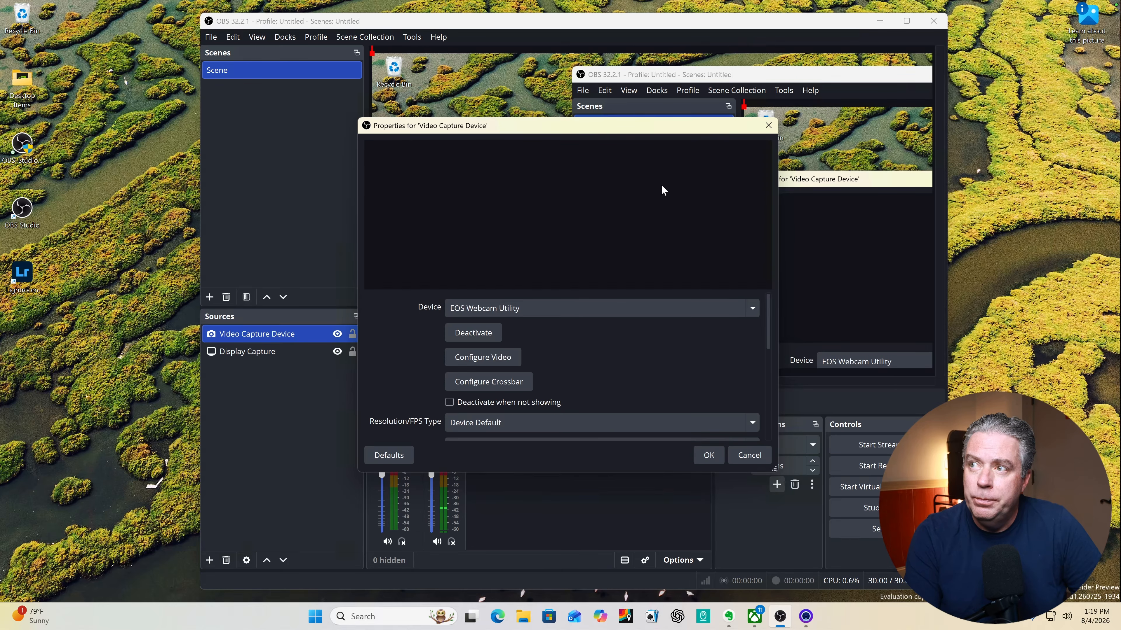
{"action": "left_click", "coordinate": [580, 311]}
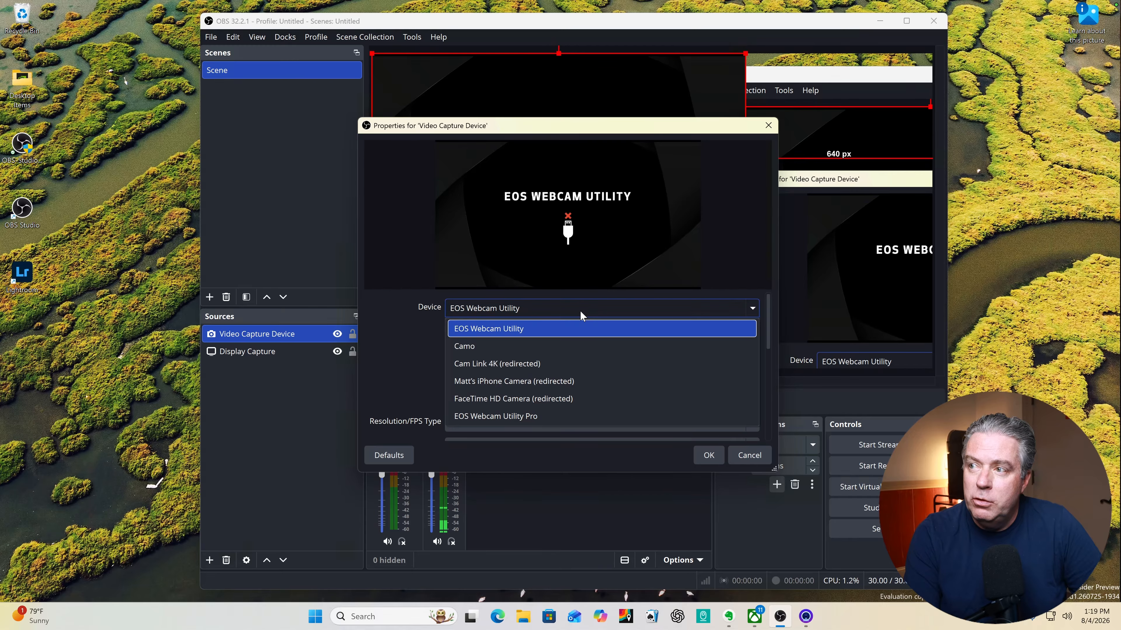
{"action": "left_click", "coordinate": [569, 347]}
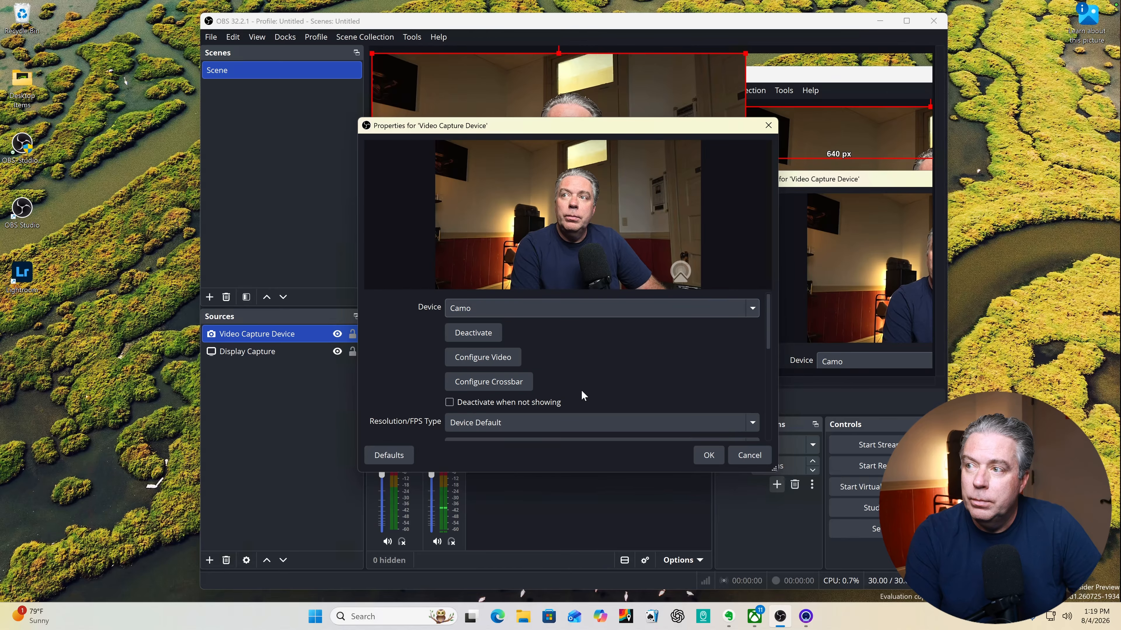
{"action": "left_click", "coordinate": [719, 456]}
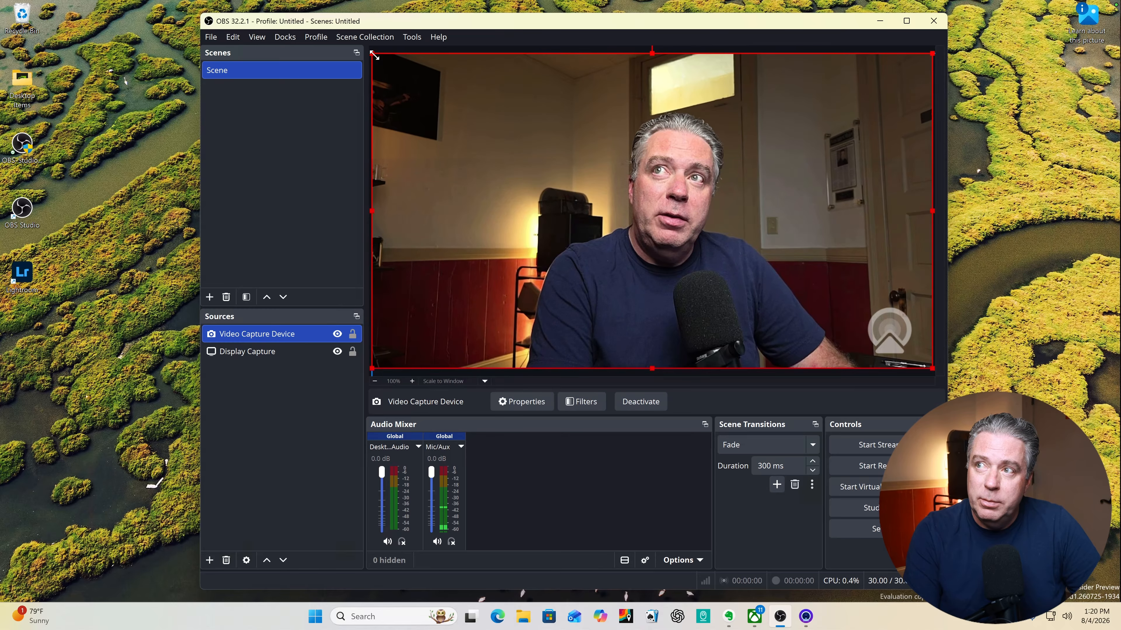
Shrink the webcam source to about a third of the canvas width and place it near the canvas's lower-right corner.
{"action": "left_click_drag", "start_coordinate": [369, 52], "coordinate": [744, 288]}
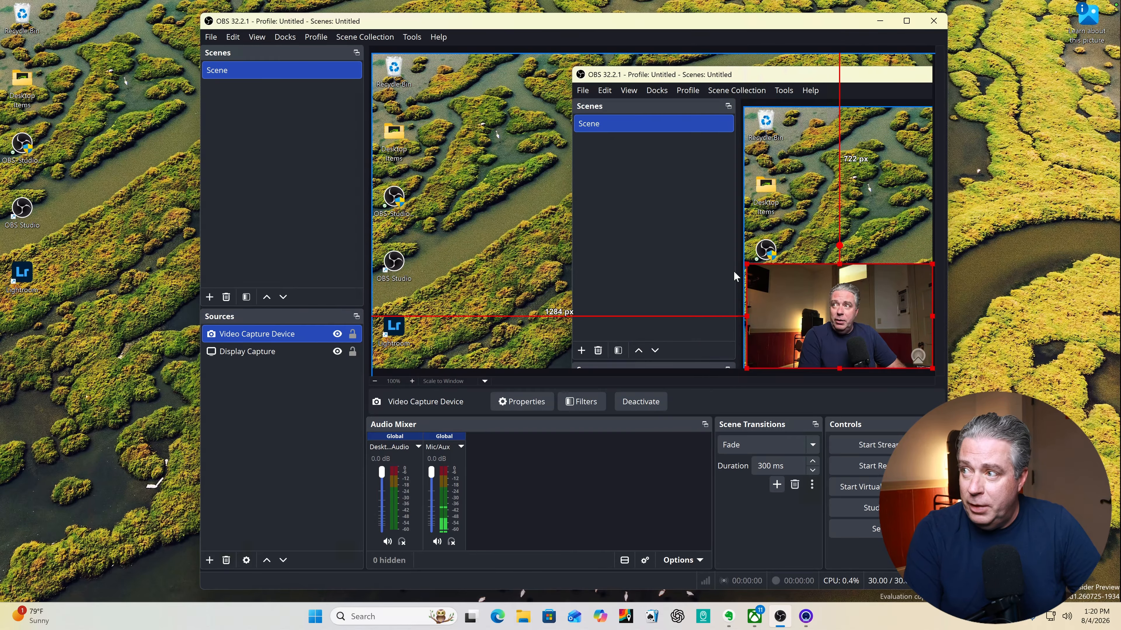
{"action": "left_click_drag", "start_coordinate": [750, 290], "coordinate": [504, 230]}
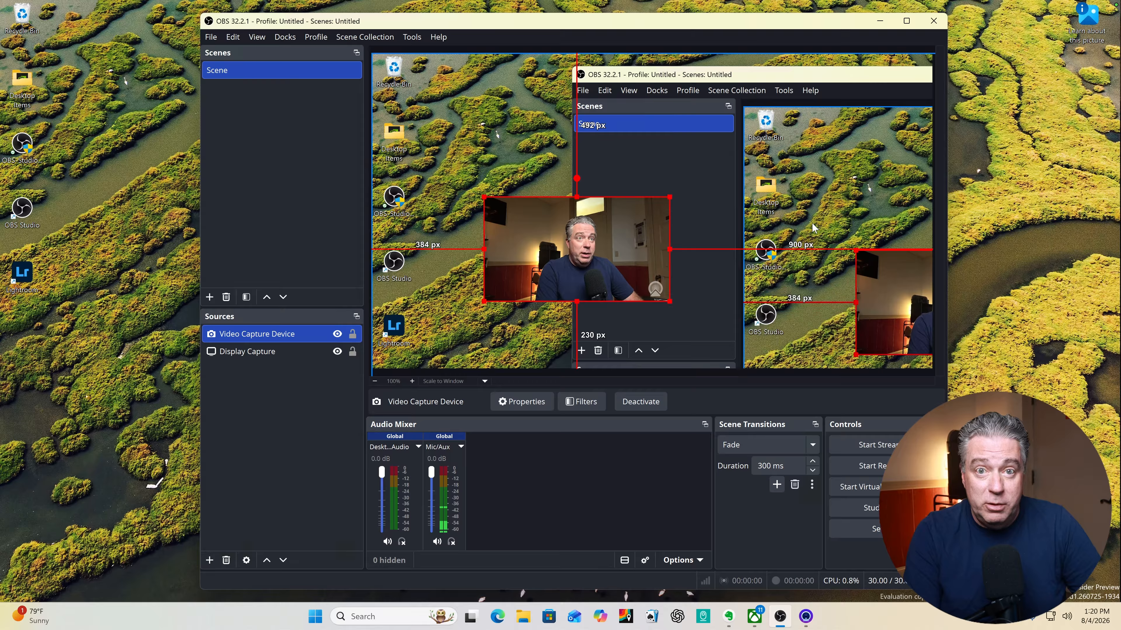
{"action": "left_click_drag", "start_coordinate": [629, 225], "coordinate": [862, 279]}
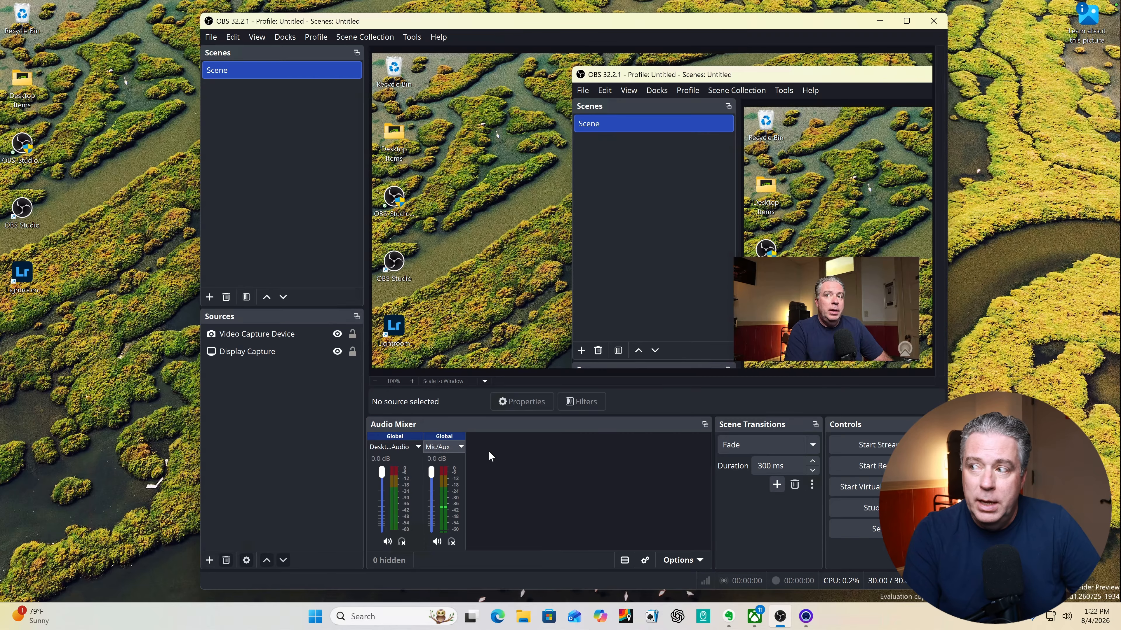
{"action": "left_click", "coordinate": [856, 467]}
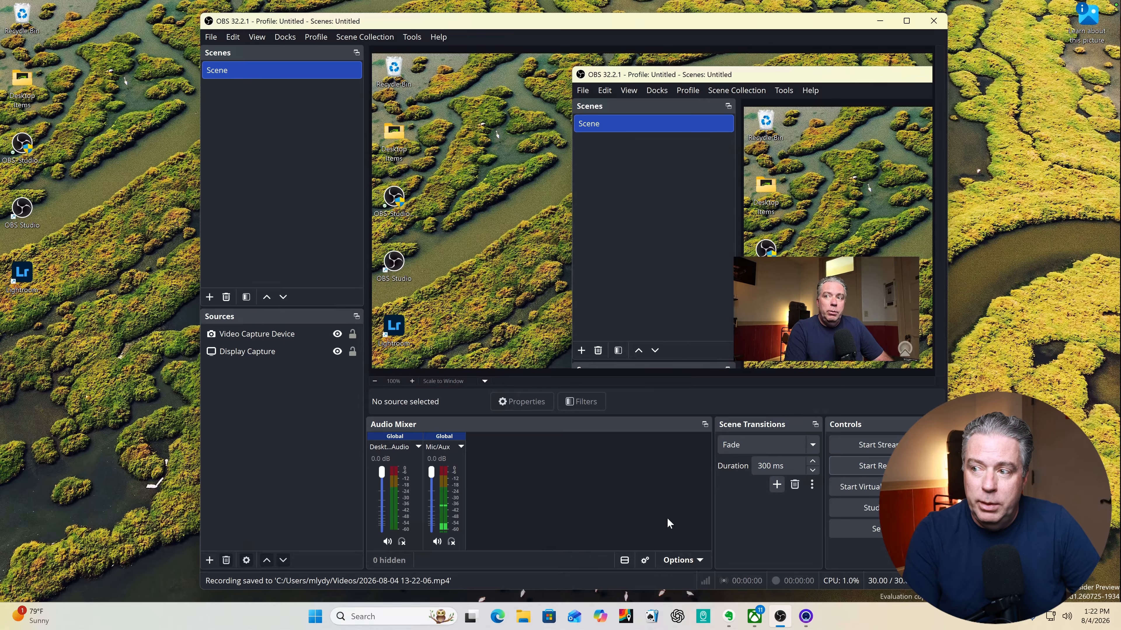
{"action": "left_click", "coordinate": [522, 618]}
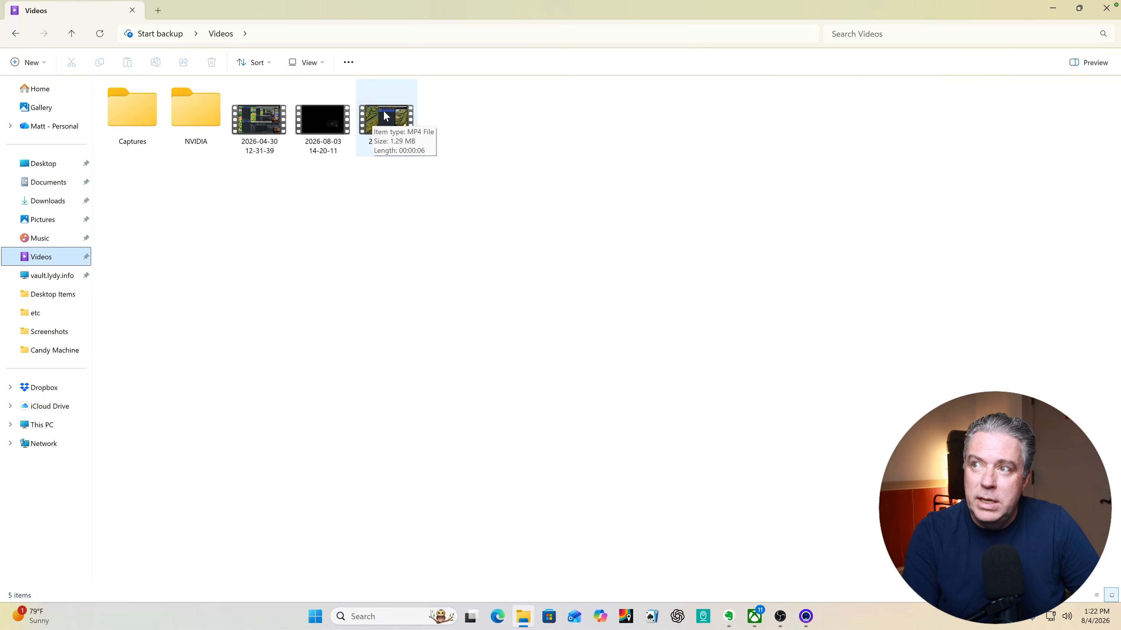
{"action": "left_click", "coordinate": [383, 115]}
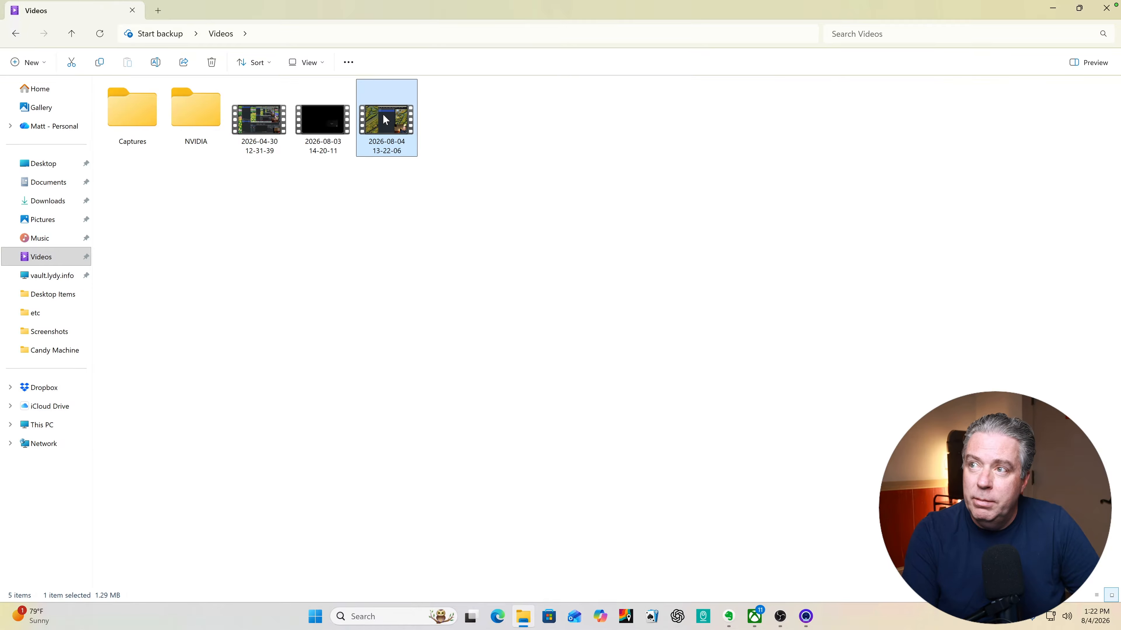
{"action": "double_click", "coordinate": [384, 115]}
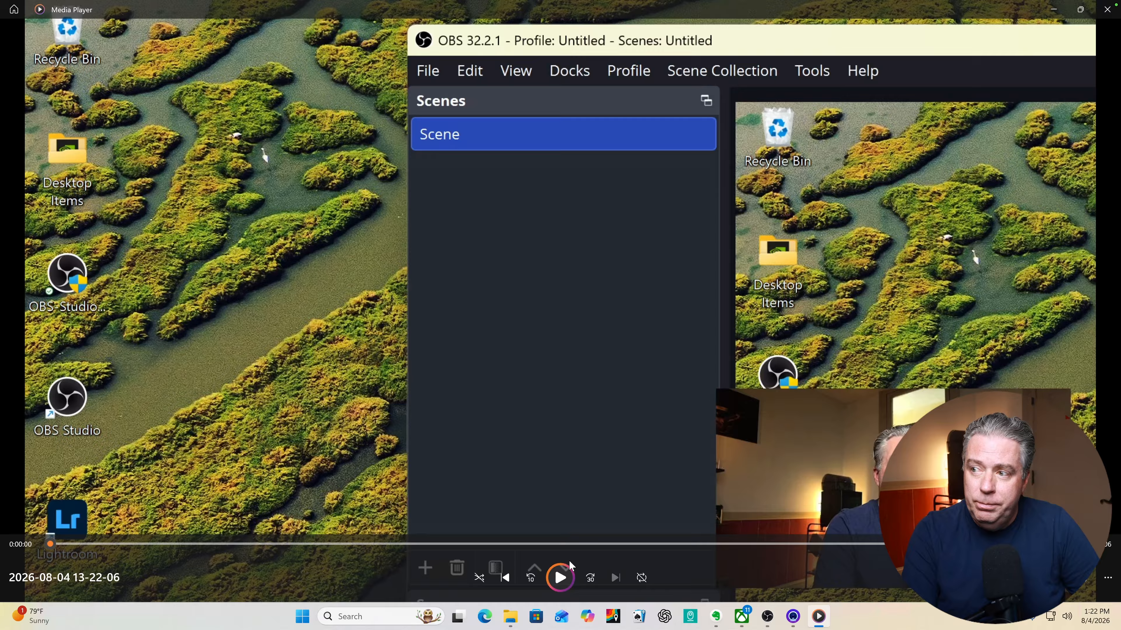
{"action": "left_click", "coordinate": [564, 580]}
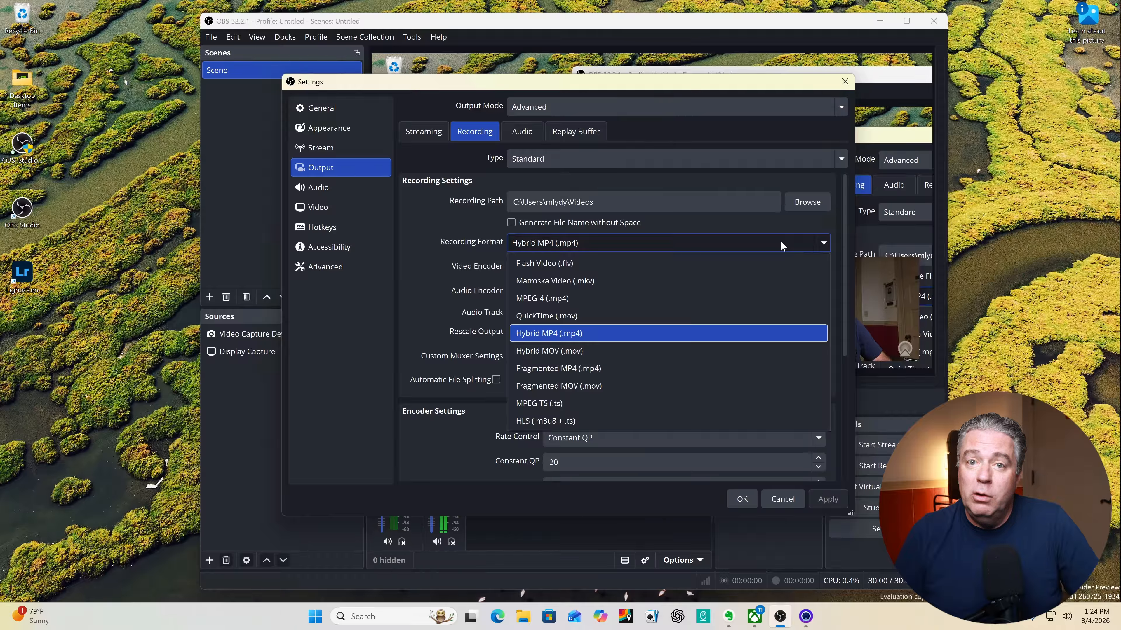
Review the recording format, rate control, video resolution and frame rate settings, and close the settings.
{"action": "left_click", "coordinate": [586, 439]}
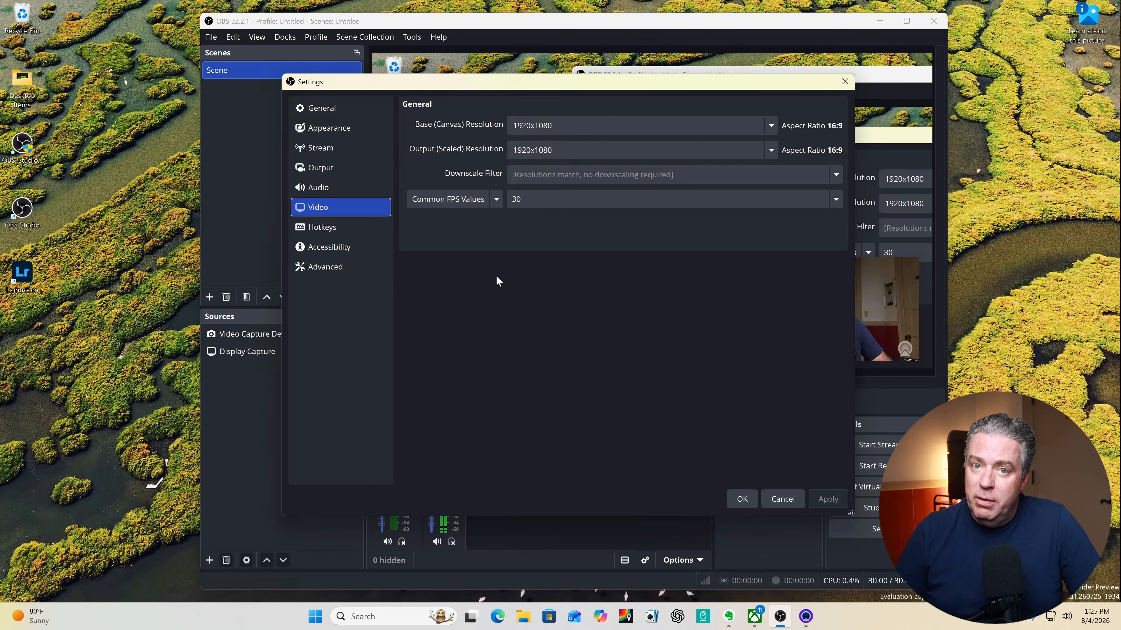
{"action": "key", "text": "Escape"}
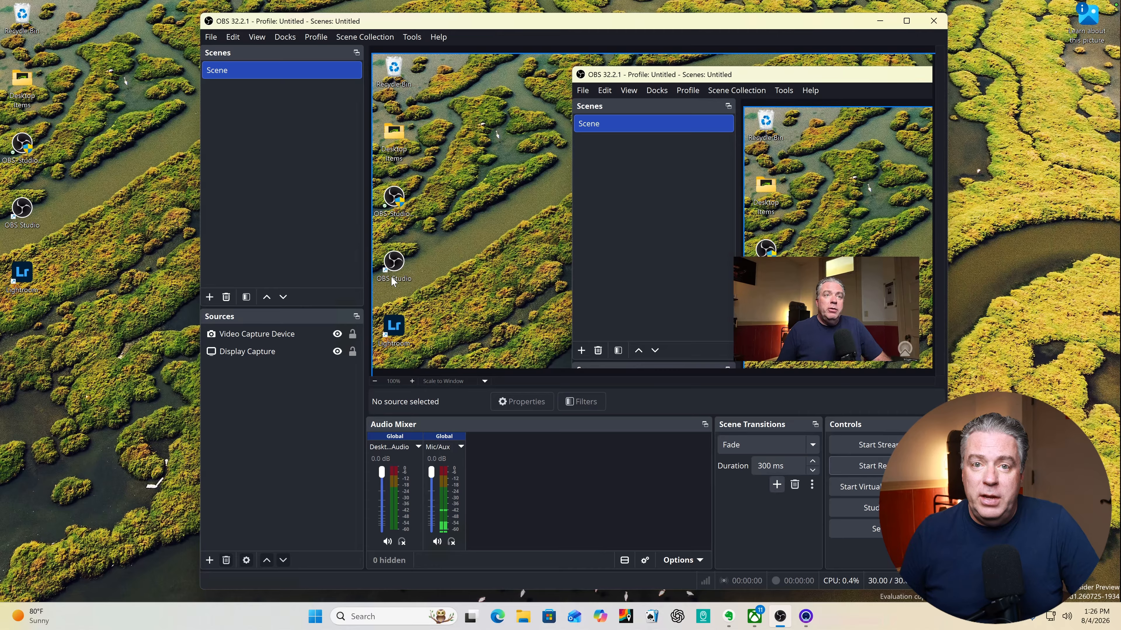
Create a new scene named "full screen".
{"action": "left_click", "coordinate": [209, 297]}
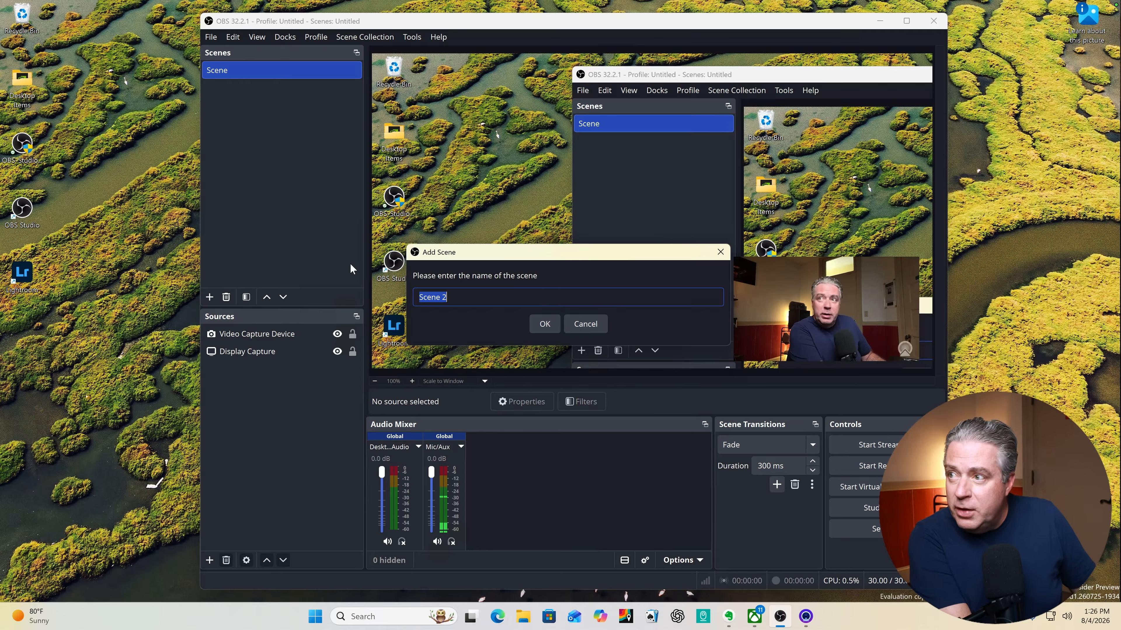
{"action": "type", "text": "full screen"}
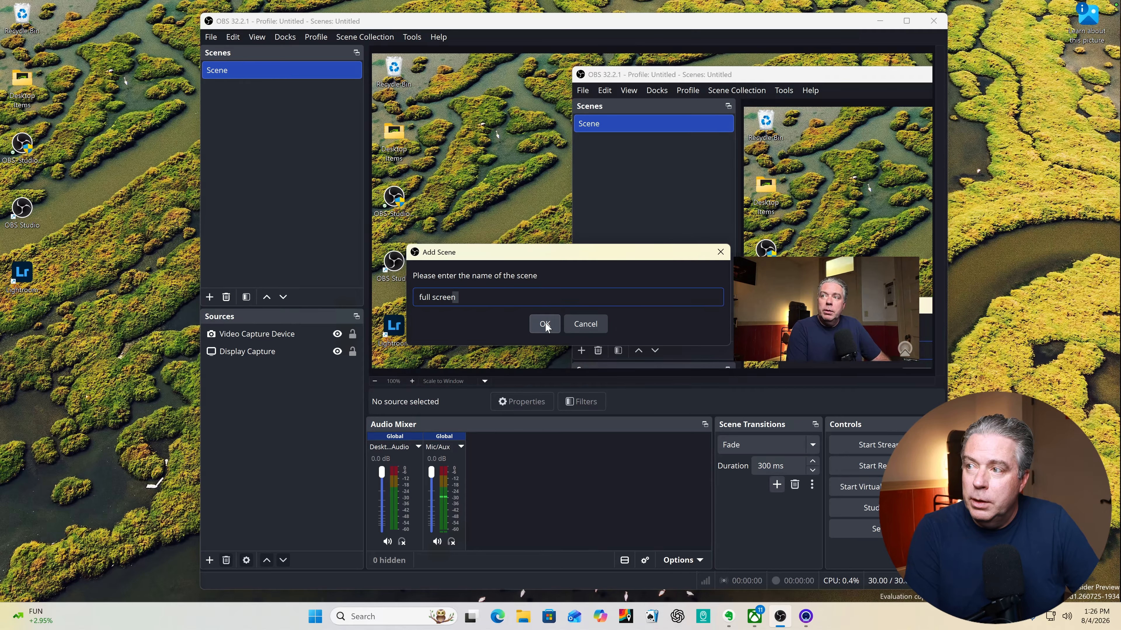
{"action": "left_click", "coordinate": [545, 324]}
Add the existing Video Capture Device to the full screen scene, enlarged to fill the canvas, and switch back to the original Scene.
{"action": "left_click", "coordinate": [210, 559]}
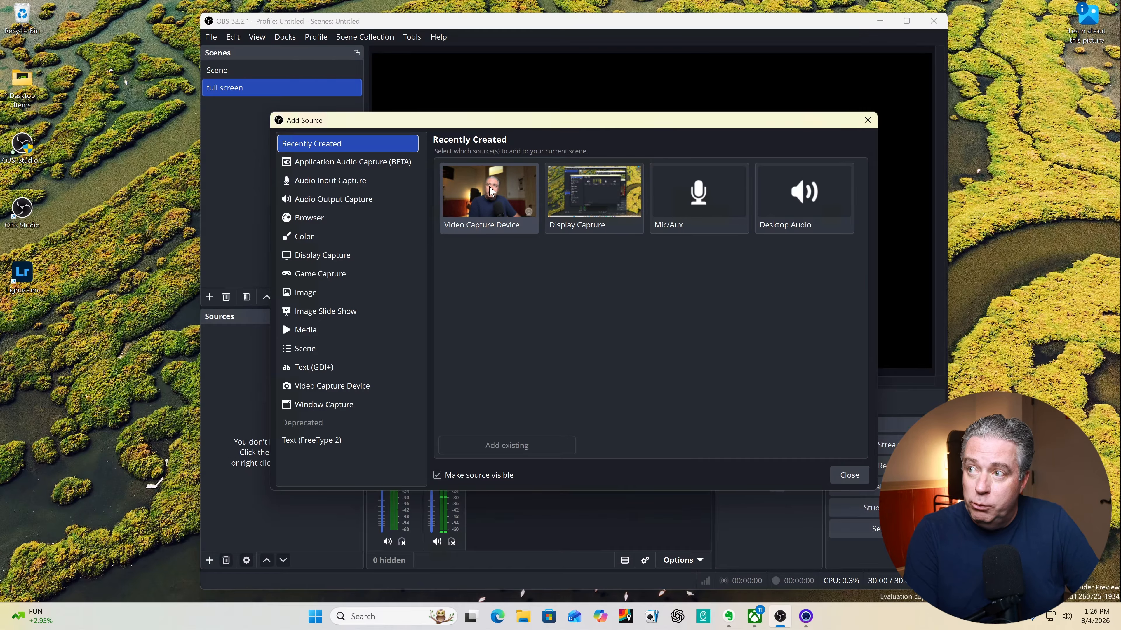
{"action": "left_click", "coordinate": [491, 192]}
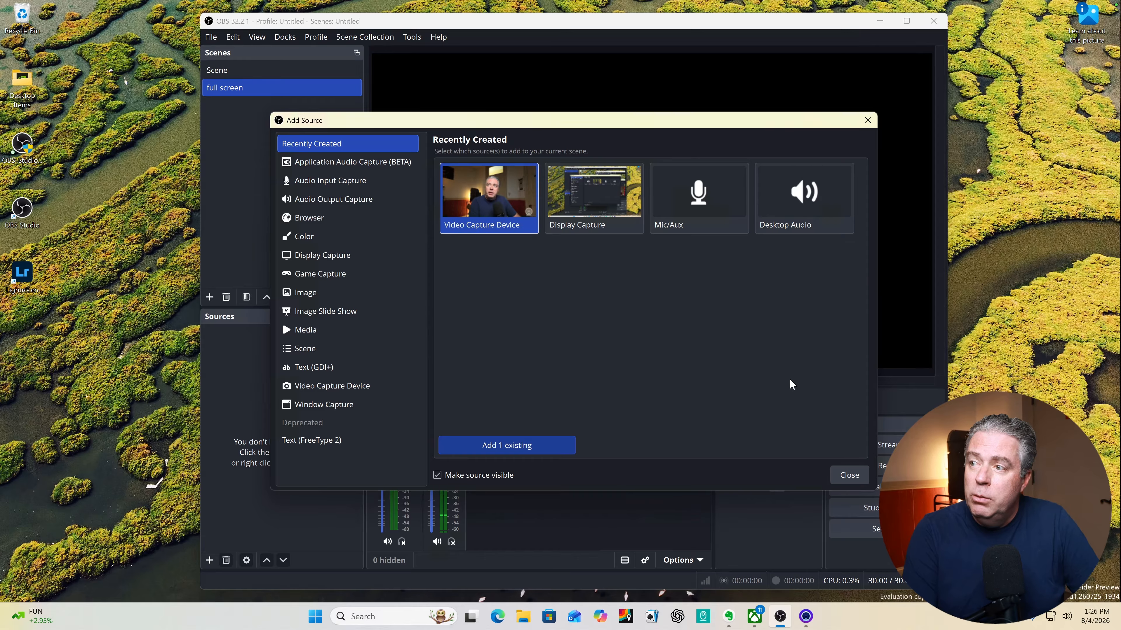
{"action": "left_click", "coordinate": [494, 446]}
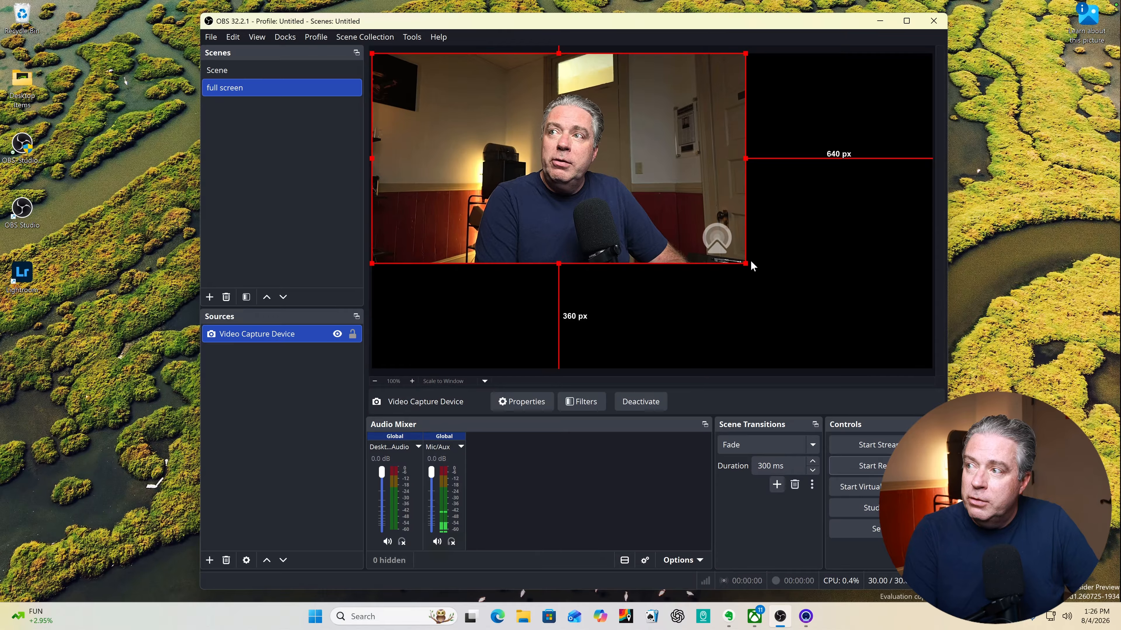
{"action": "left_click_drag", "start_coordinate": [743, 261], "coordinate": [930, 367]}
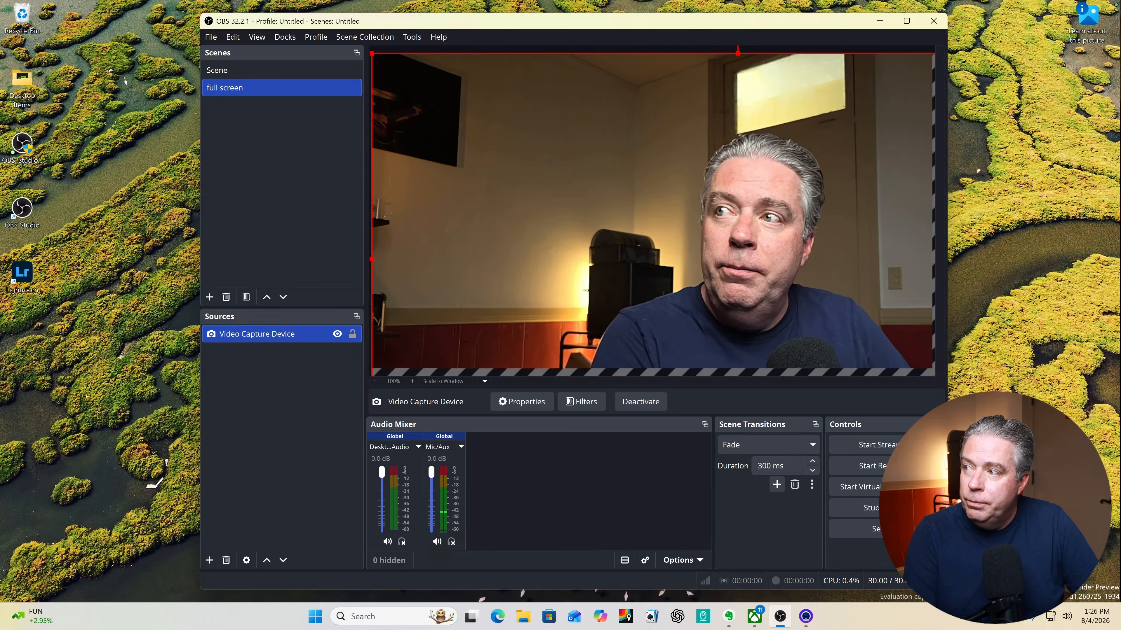
{"action": "left_click", "coordinate": [240, 71]}
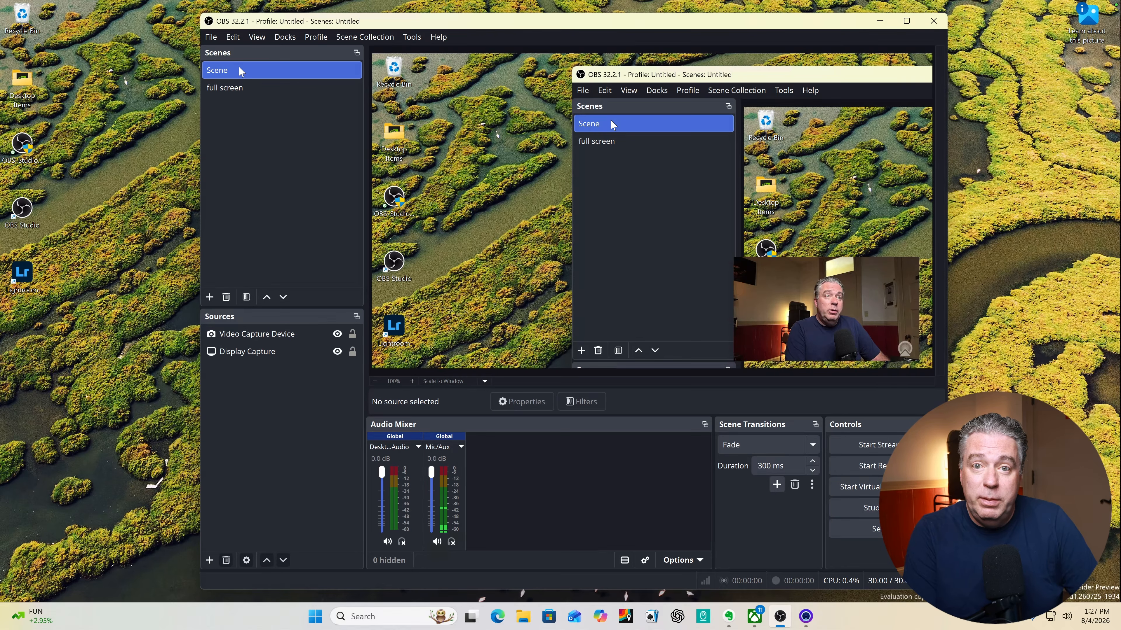